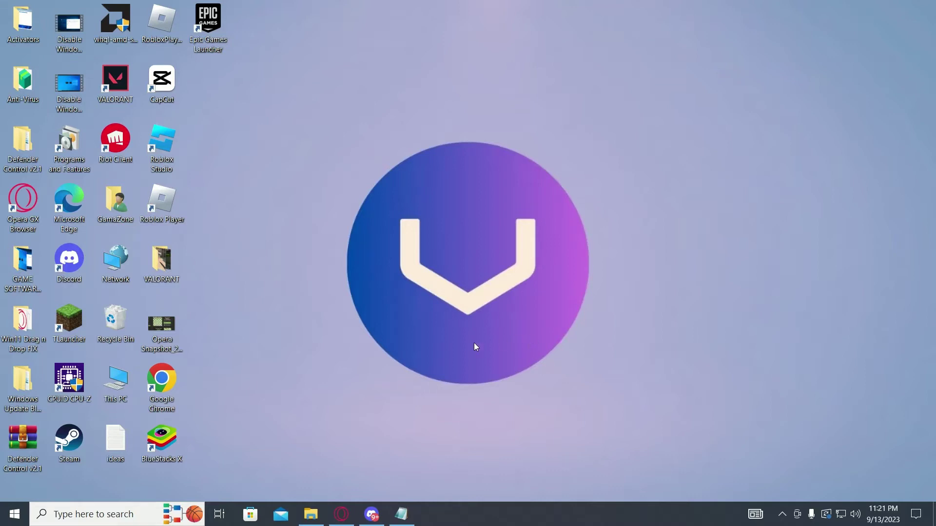
pyautogui.click(372, 514)
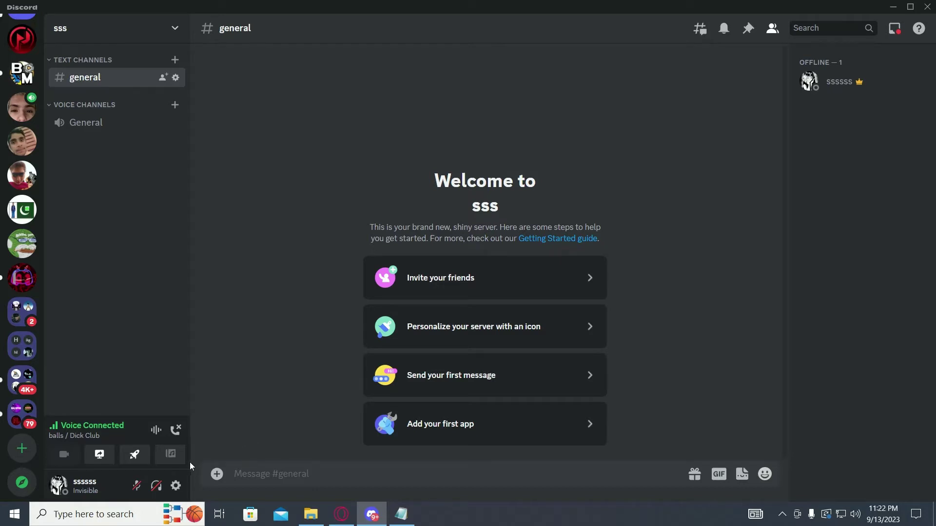
pyautogui.click(175, 485)
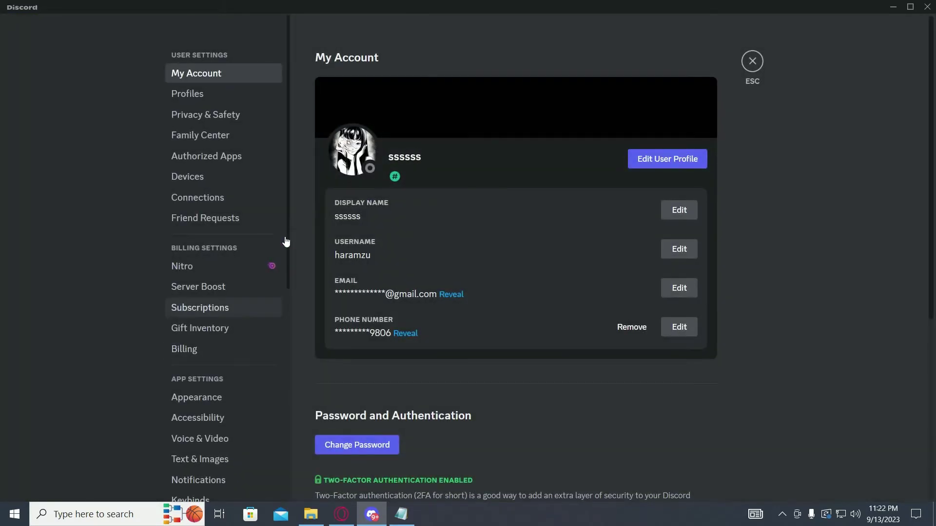
pyautogui.moveTo(288, 202); pyautogui.dragTo(291, 479)
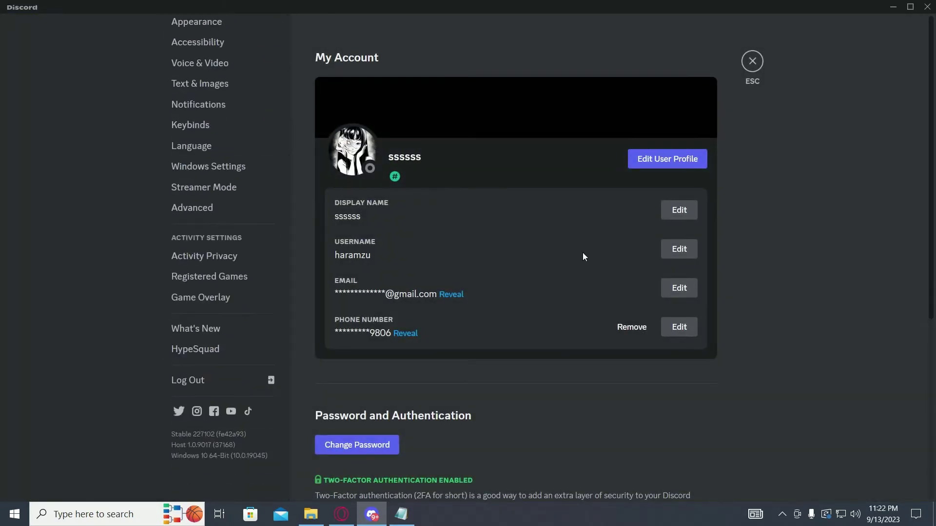
pyautogui.click(752, 61)
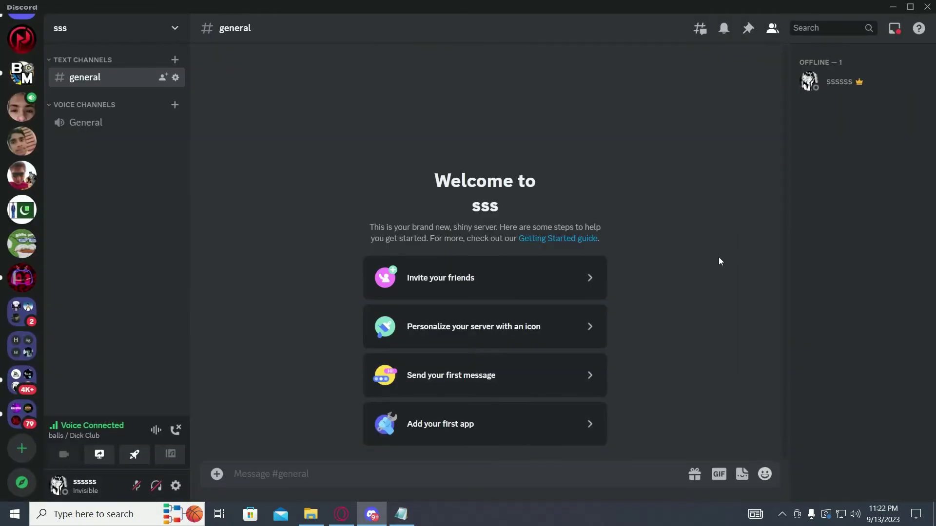